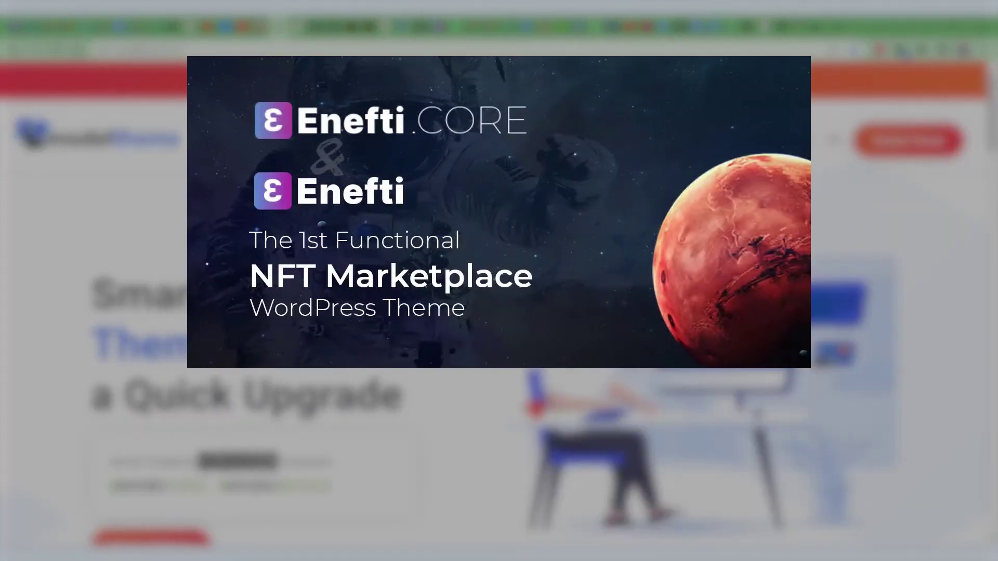
- Scroll down the Tutorials site's admin Dashboard past the Welcome to WordPress 6.0 panel
scroll(499, 312, "down", 5)
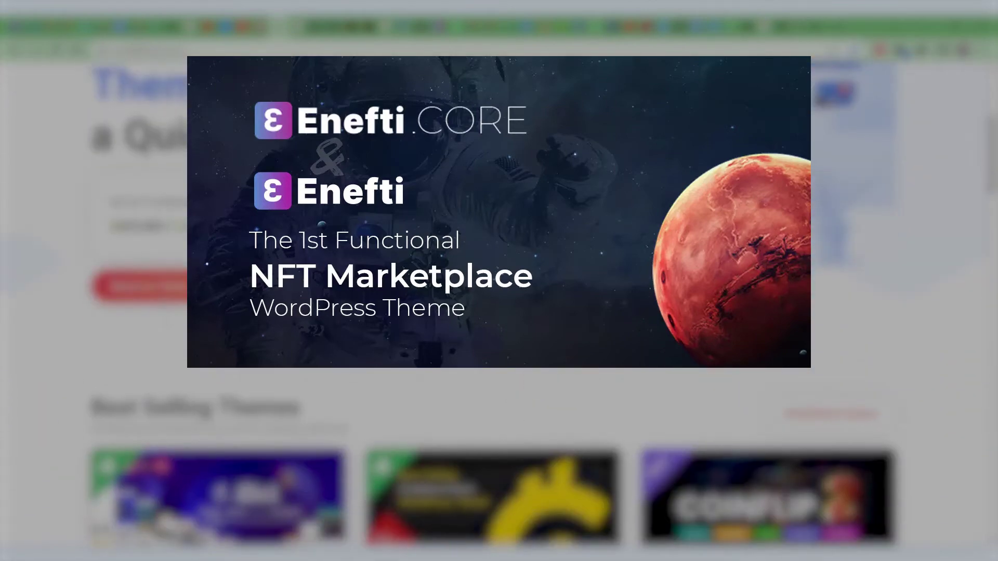
scroll(499, 312, "down", 8)
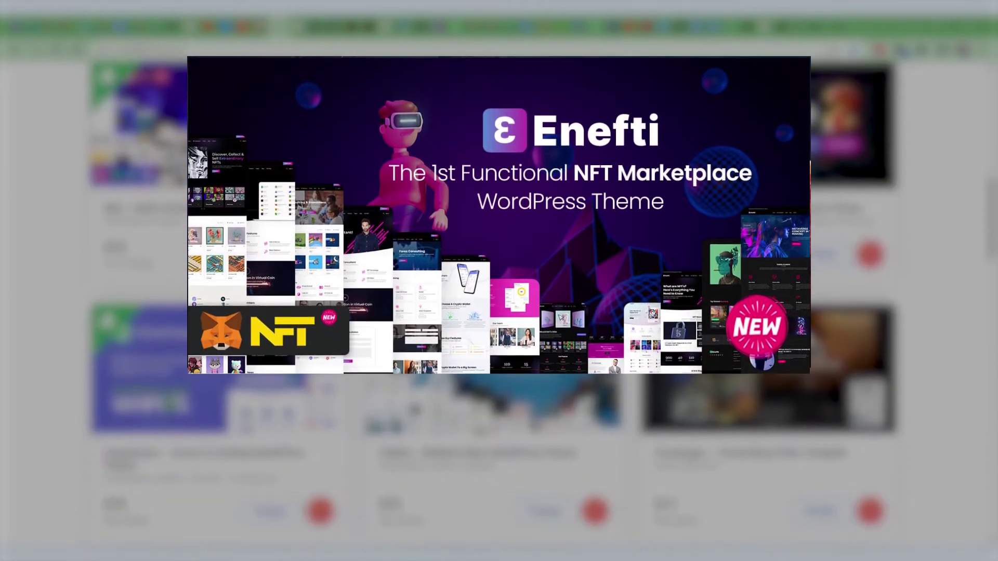
scroll(499, 312, "down", 5)
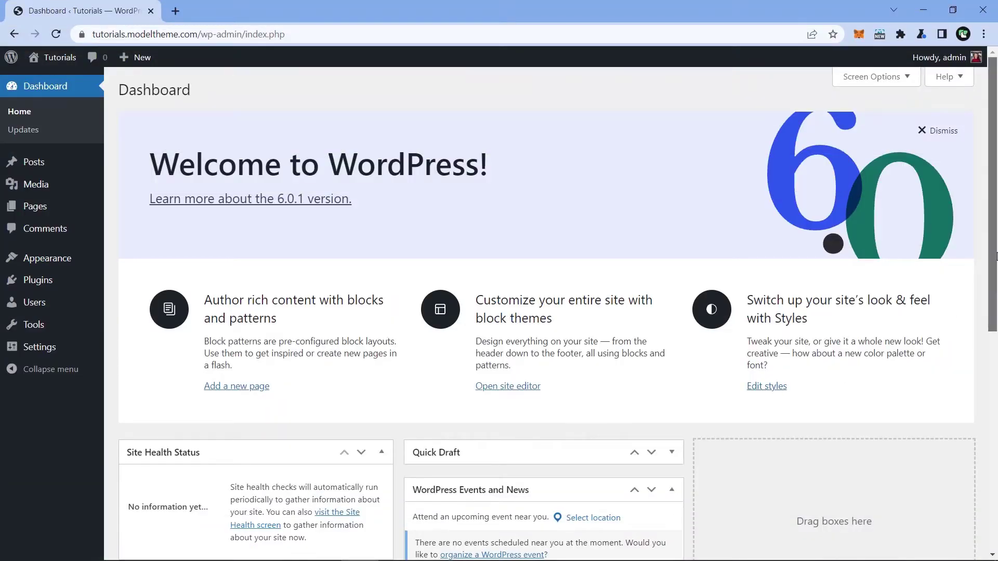
- Activate the newly installed Enefti theme and import its demo content
scroll(995, 290, "down", 2)
scroll(996, 290, "up", 2)
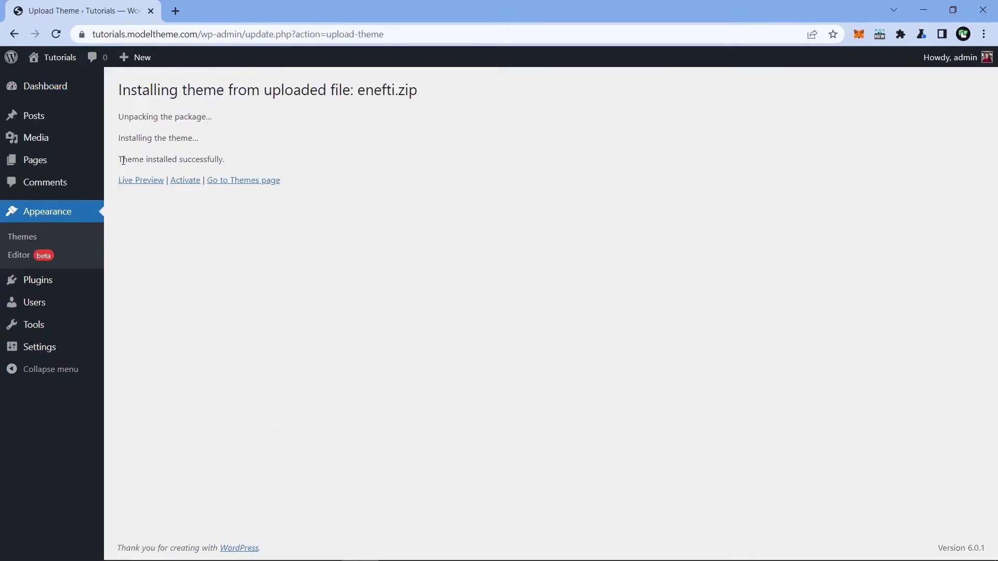
left_click_drag(122, 159, 215, 156)
left_click(185, 180)
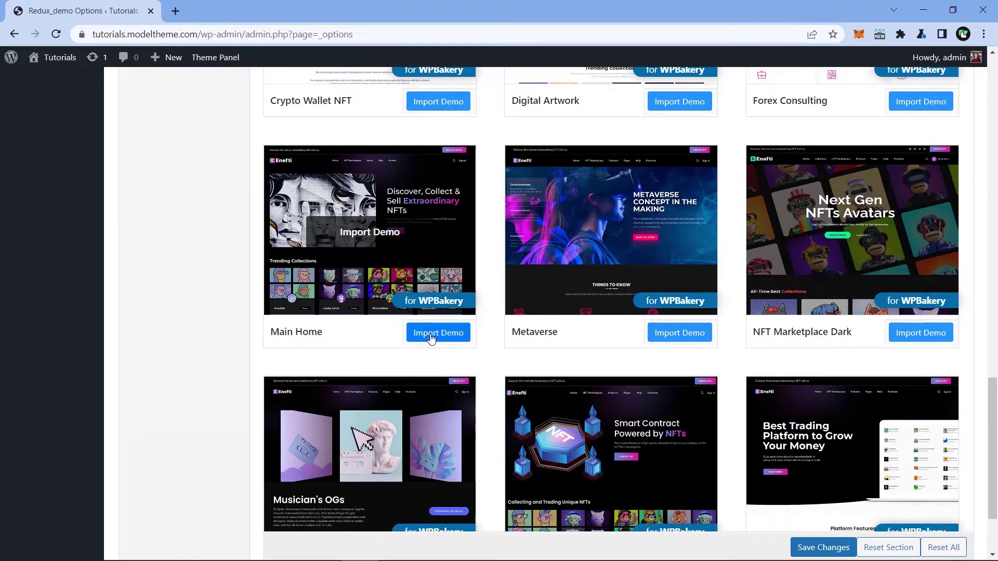
left_click(430, 335)
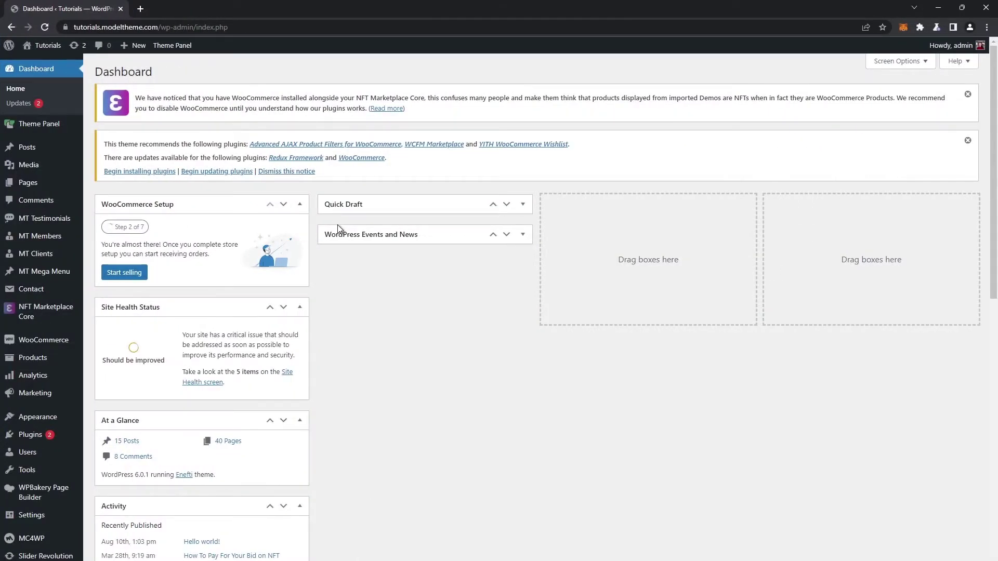
- Open NFT Marketplace Core's empty Blockchains page and name the new network Avalanche
mouse_move(61, 310)
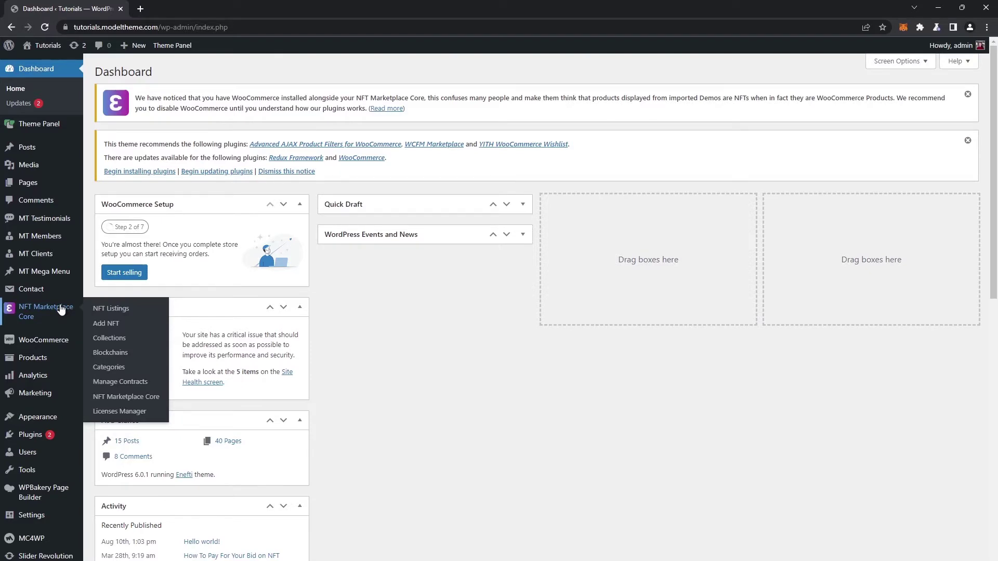
left_click(115, 354)
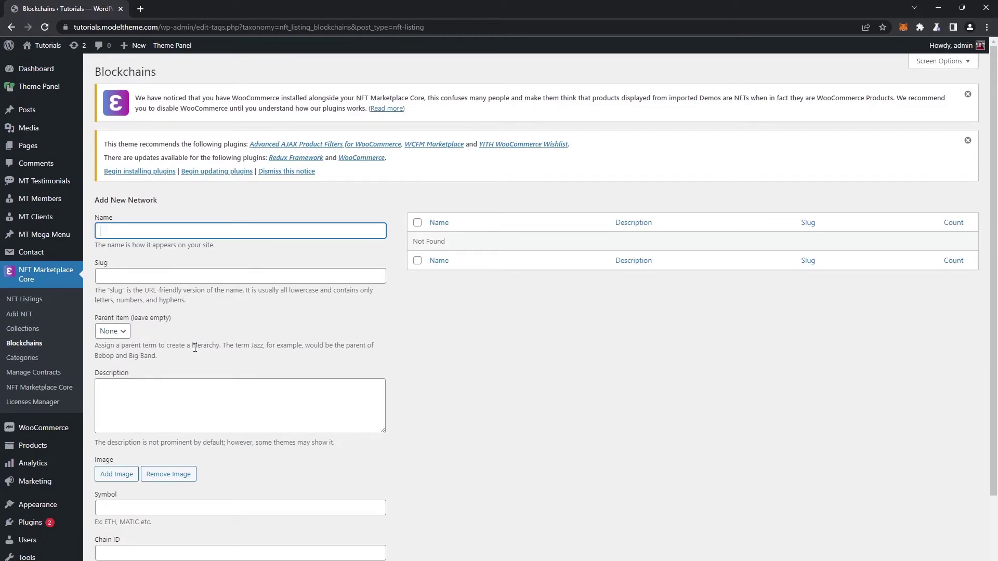
left_click_drag(460, 244, 410, 245)
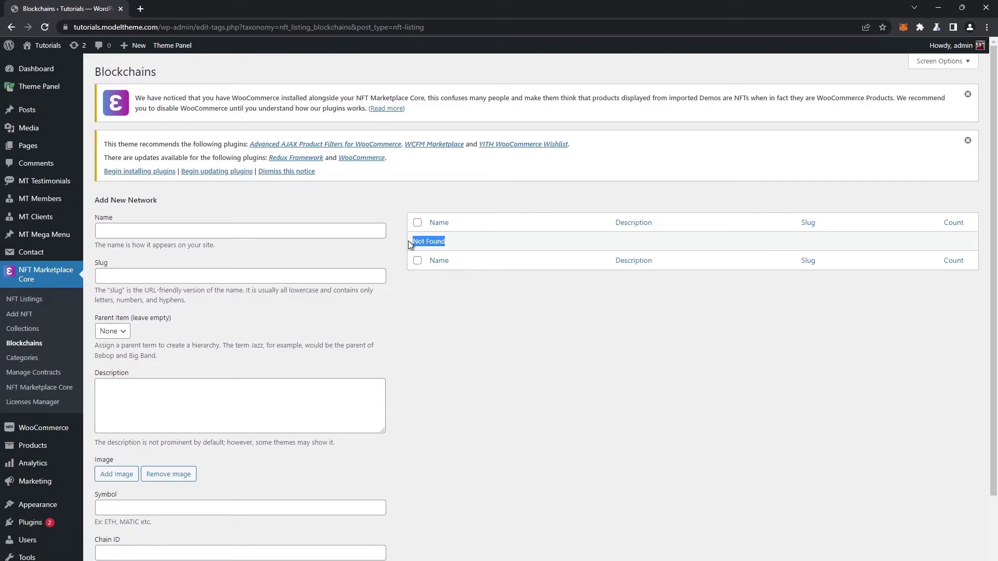
left_click(231, 227)
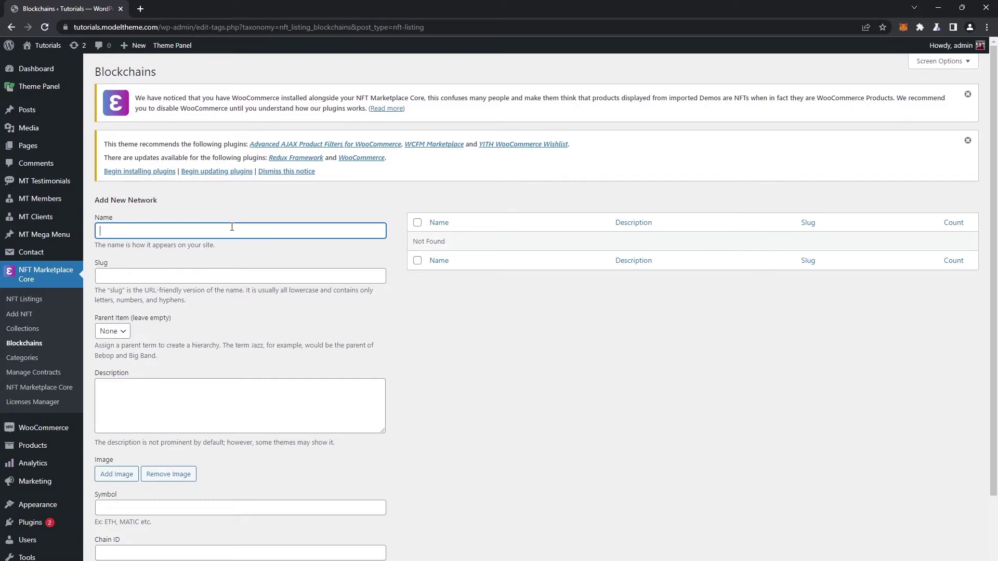
type("Avalanche TestNet")
- Review the Slug, Parent Item, Description, Image, Symbol, Chain ID and RPC Url fields
left_click_drag(112, 264, 96, 265)
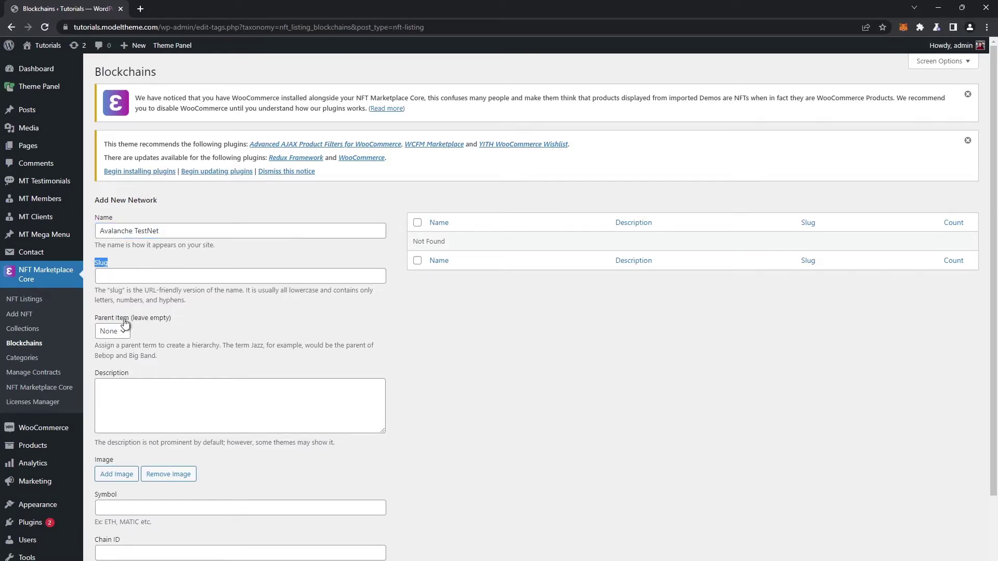
left_click_drag(173, 319, 96, 322)
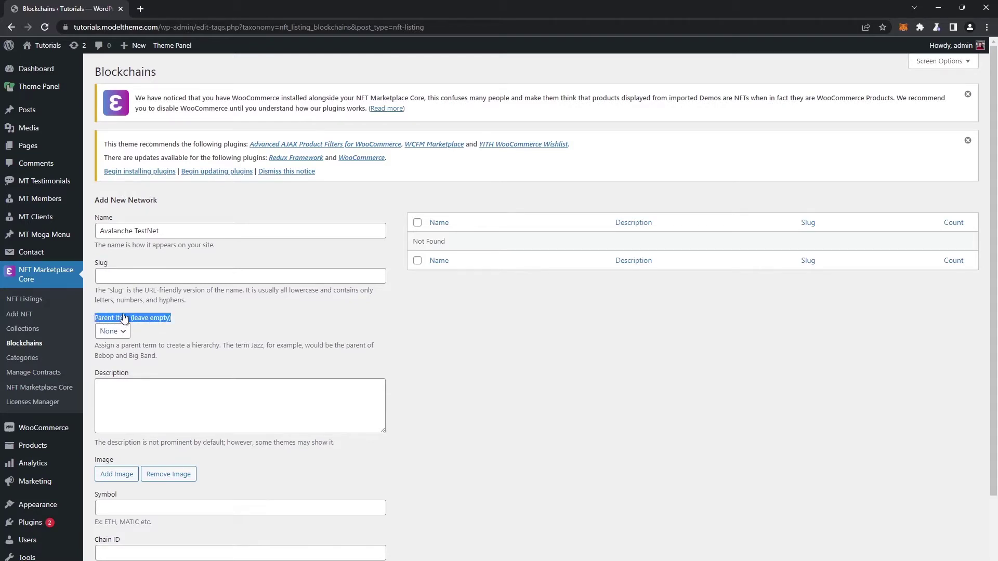
left_click_drag(135, 378, 94, 372)
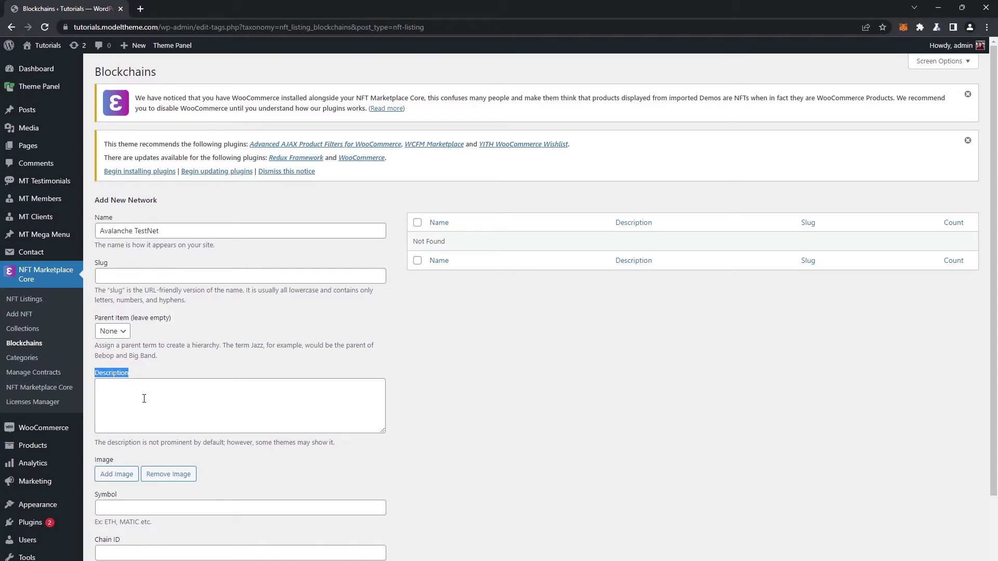
left_click_drag(122, 461, 102, 463)
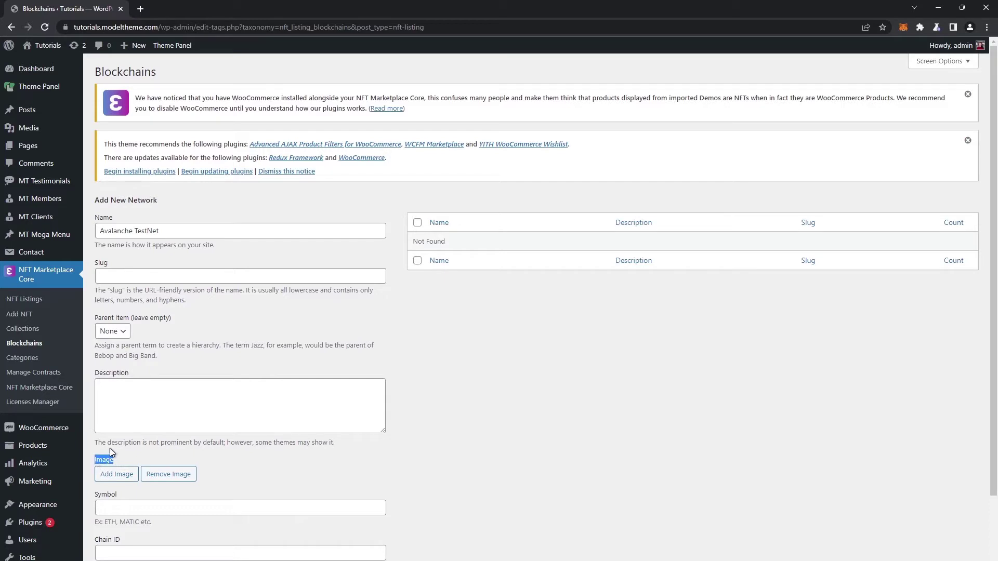
scroll(119, 443, "down", 1)
scroll(119, 443, "down", 1)
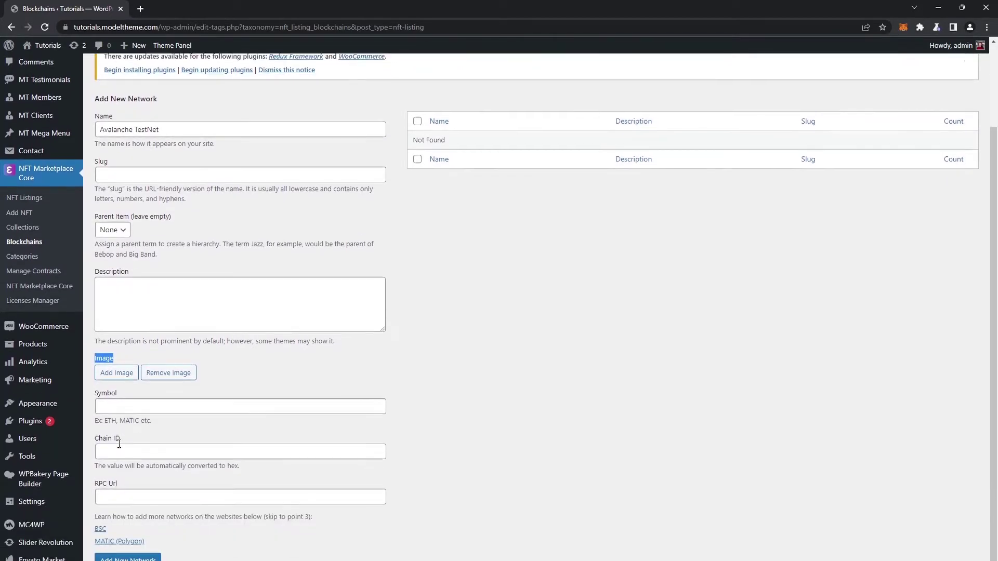
left_click_drag(125, 394, 93, 394)
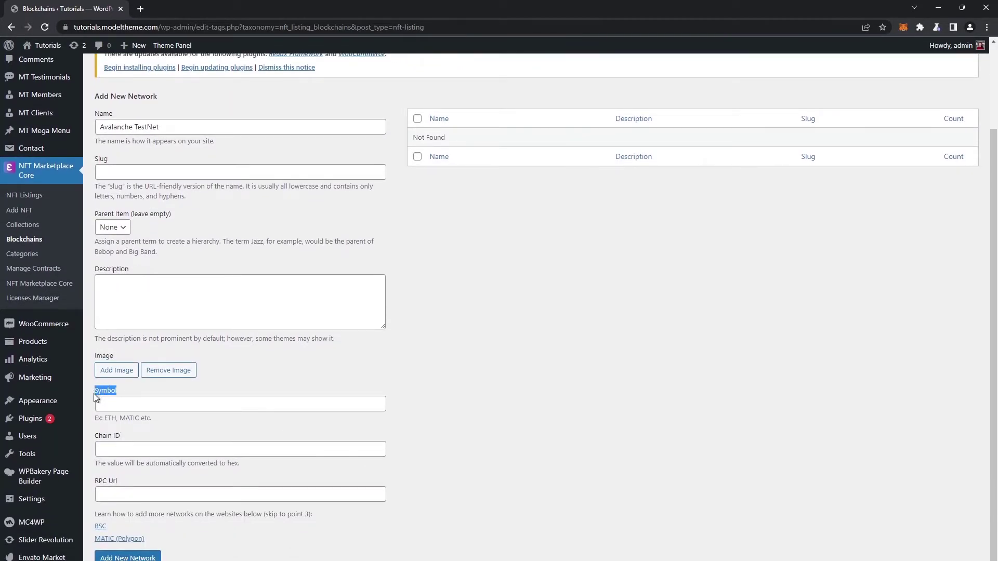
left_click_drag(124, 436, 98, 439)
left_click_drag(119, 481, 94, 482)
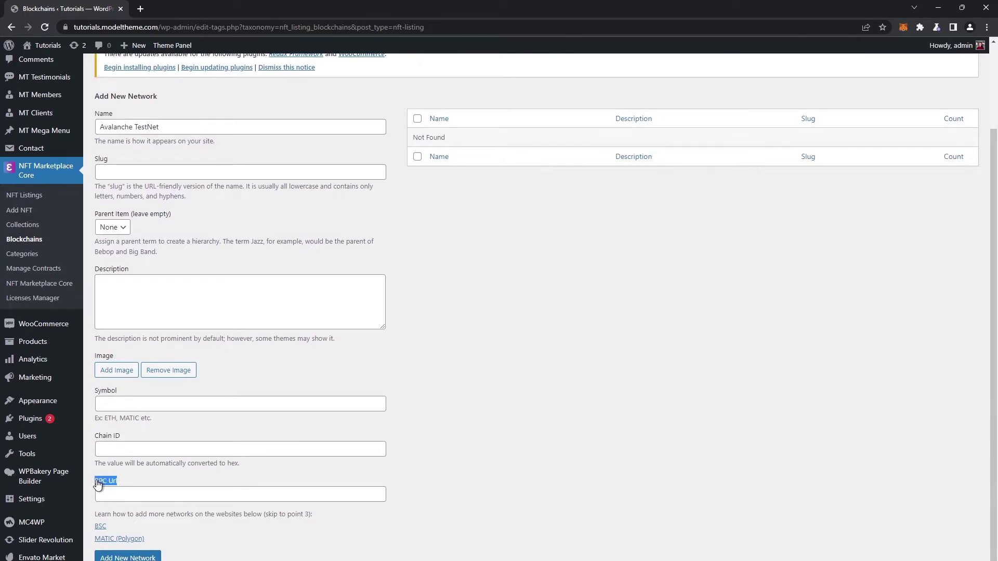
- On Chainlist, include testnets and search 'Ava' to find the Avalanche Fuji Testnet
left_click(132, 406)
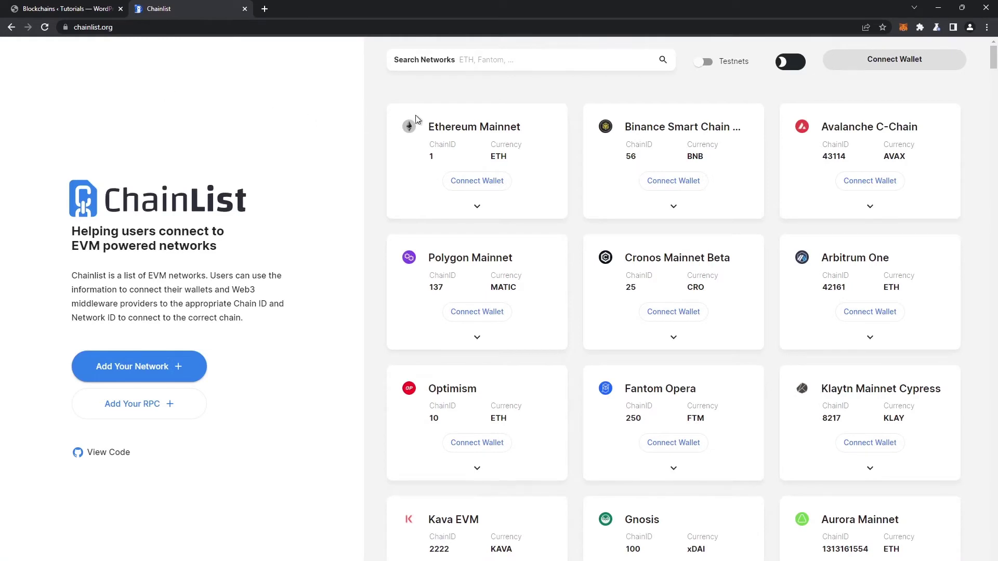
left_click(704, 62)
left_click(572, 61)
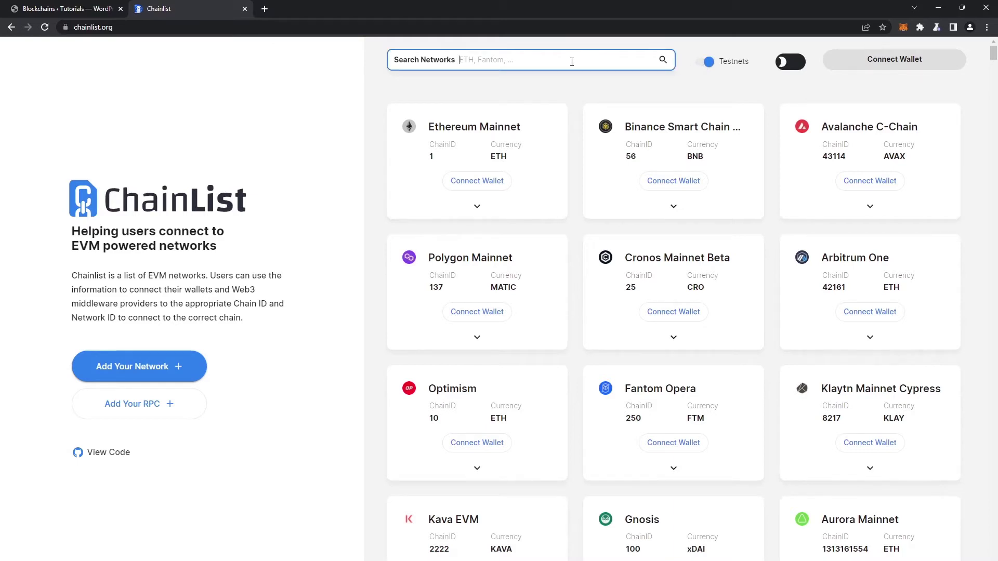
type("Avala")
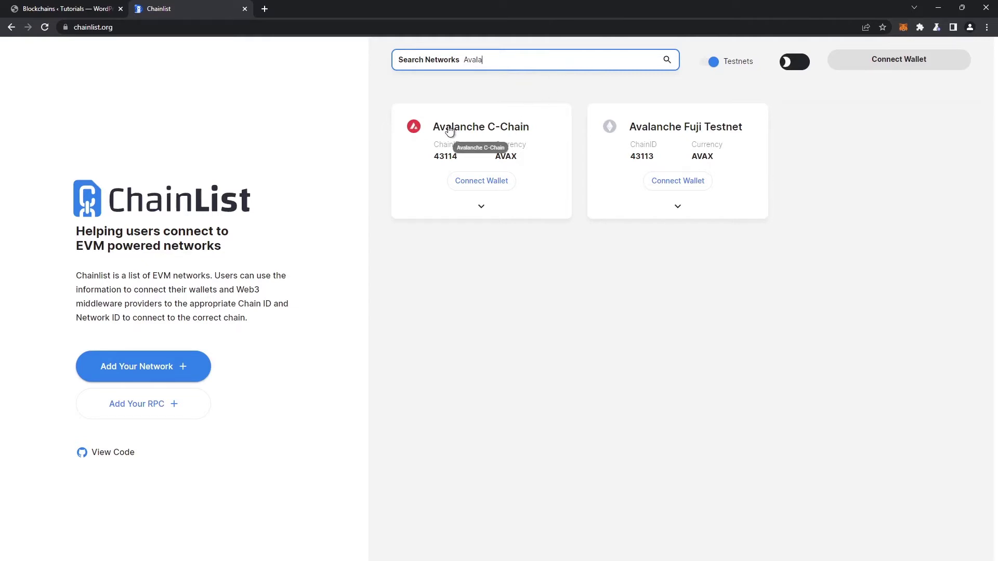
- Copy symbol AVAX and chain ID 43113 from Chainlist into the network form
double_click(705, 154)
key("ctrl+c")
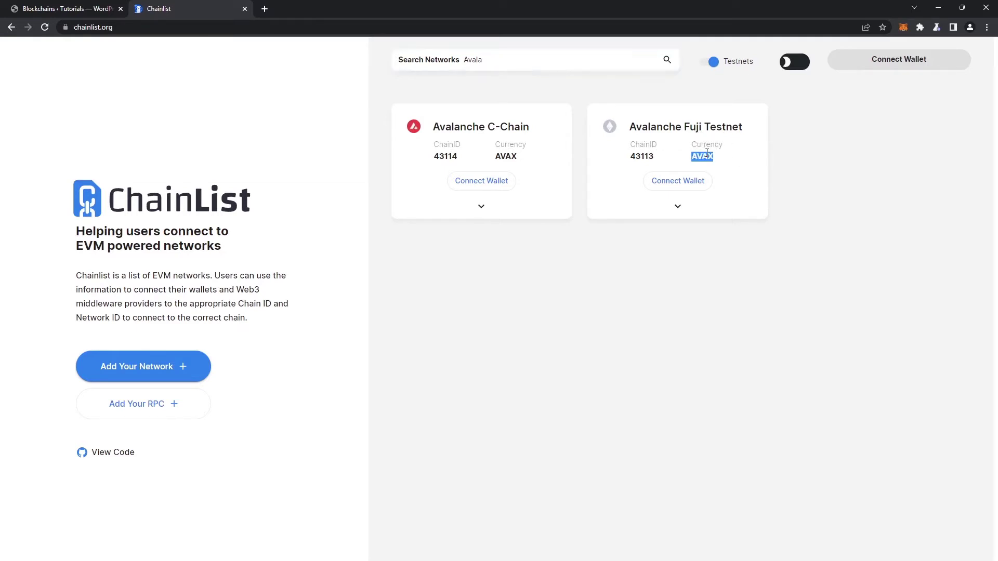
left_click(95, 6)
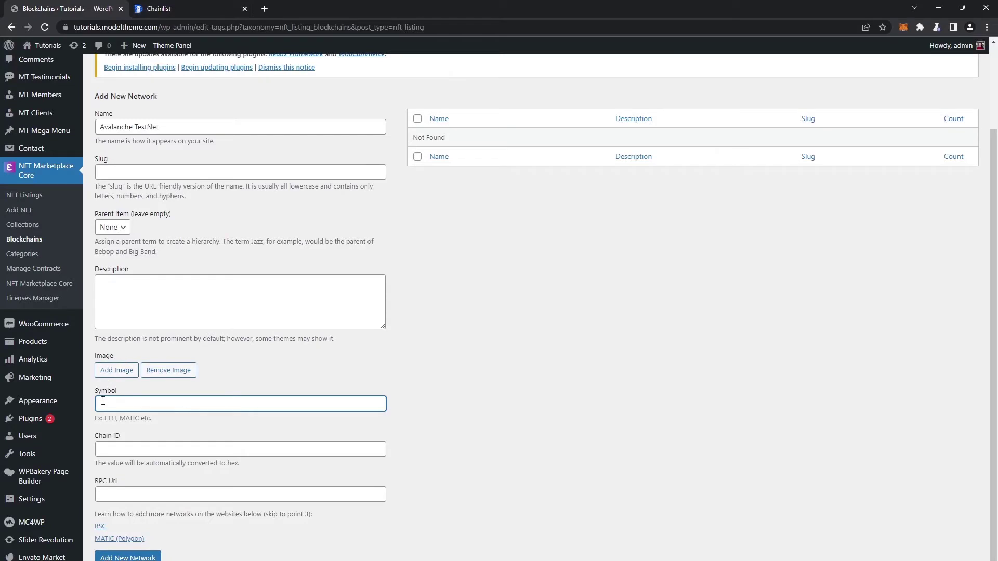
key("ctrl+v")
left_click(196, 2)
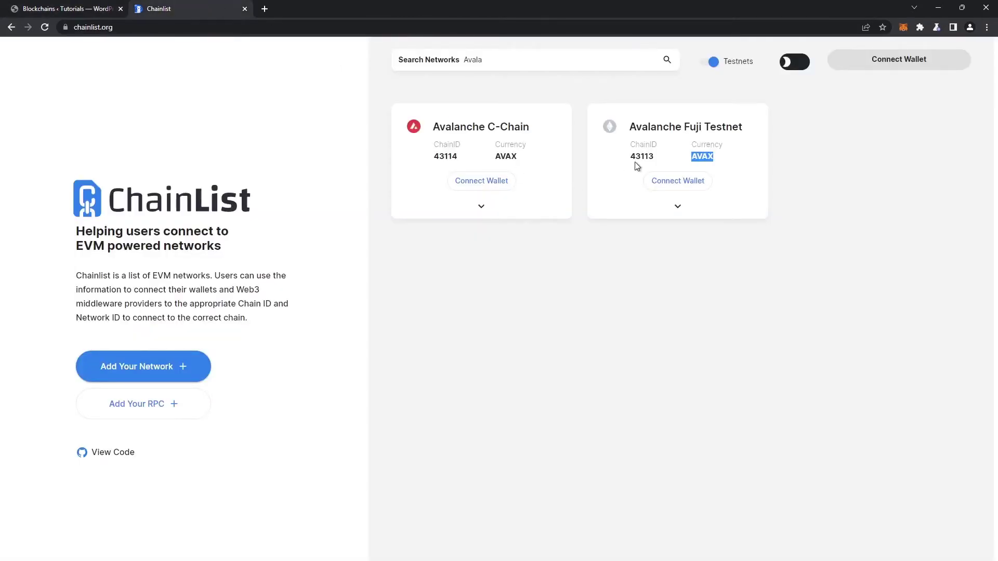
left_click_drag(653, 156, 631, 156)
key("ctrl+c")
left_click(62, 8)
left_click(103, 447)
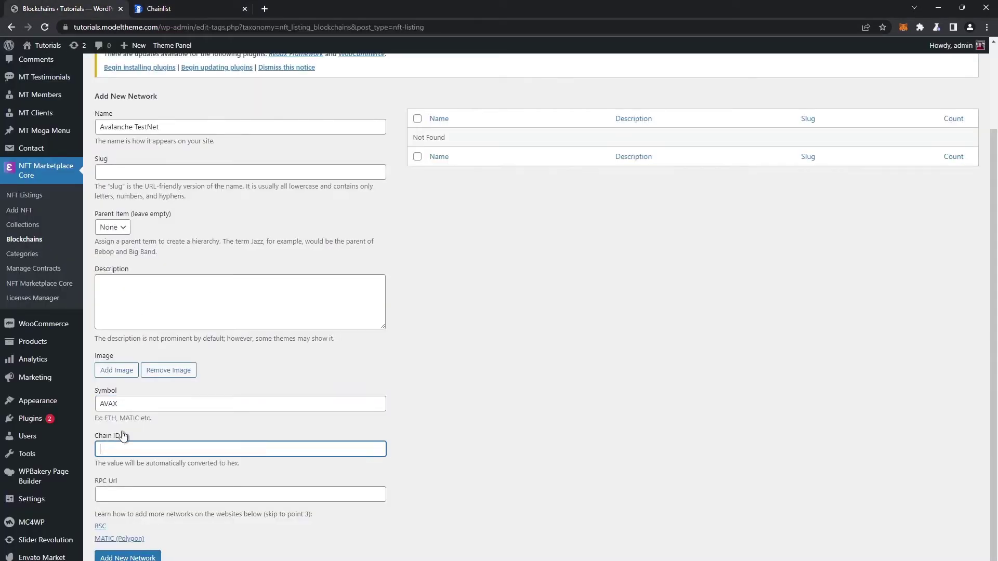
key("ctrl+v")
- Paste the first Fuji Testnet RPC URL into RPC Url and save the Avalanche TestNet network
left_click(210, 8)
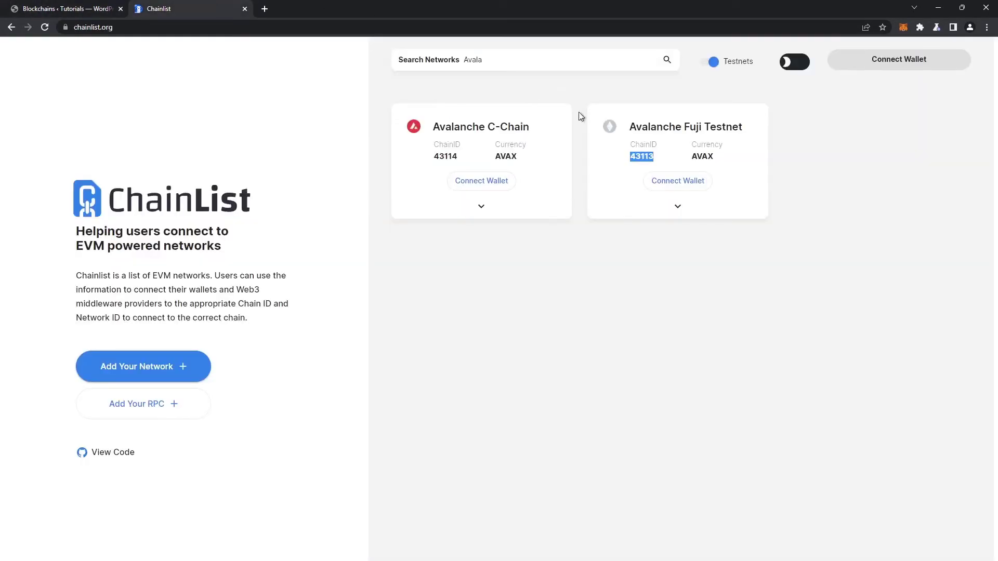
left_click(674, 208)
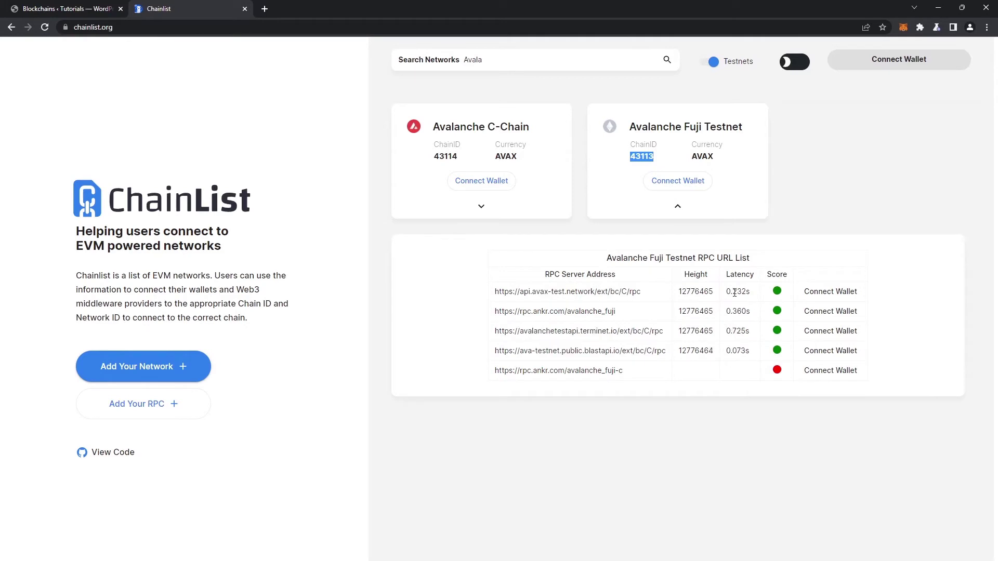
triple_click(645, 292)
key("ctrl+c")
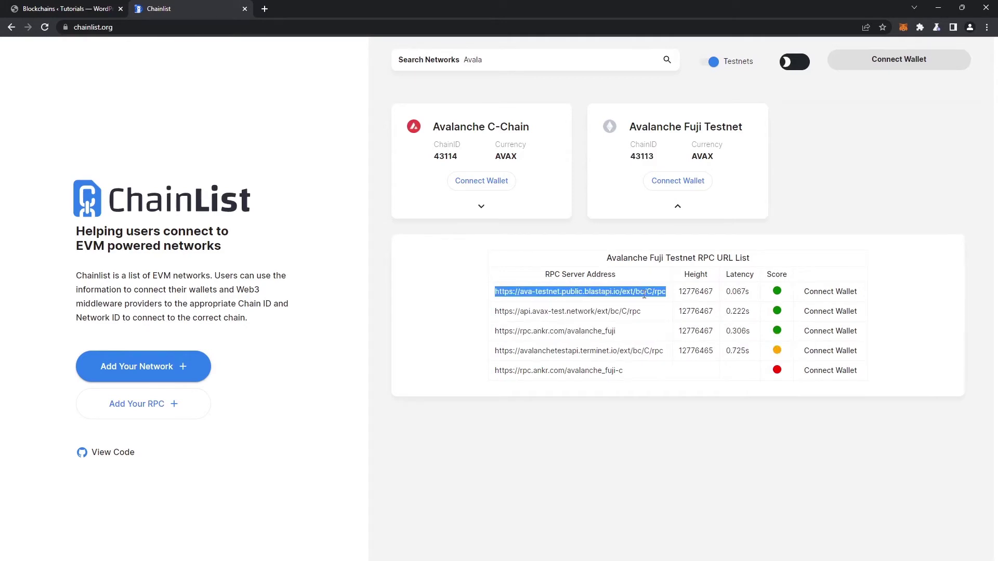
left_click(99, 8)
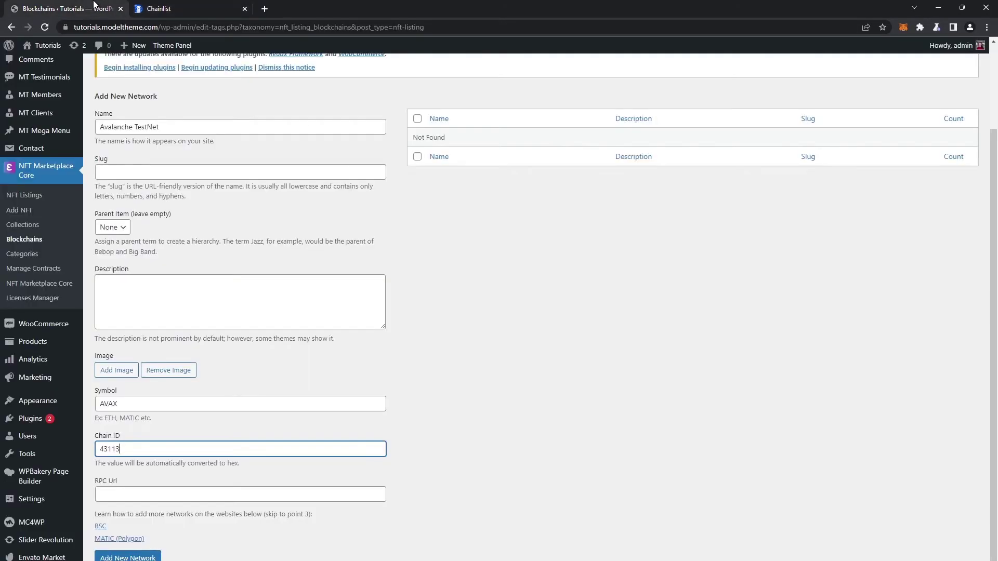
left_click(123, 493)
key("ctrl+v")
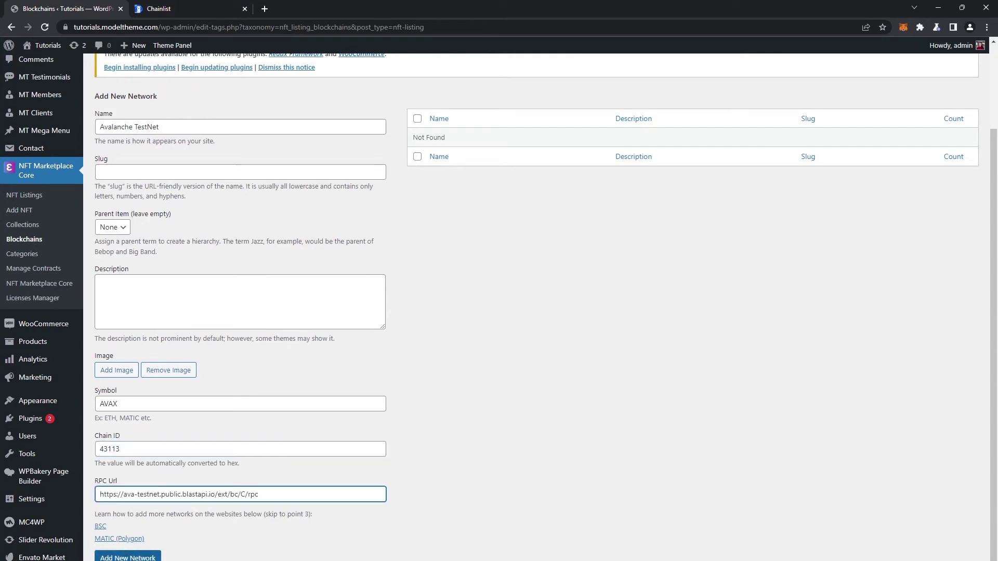
left_click(128, 558)
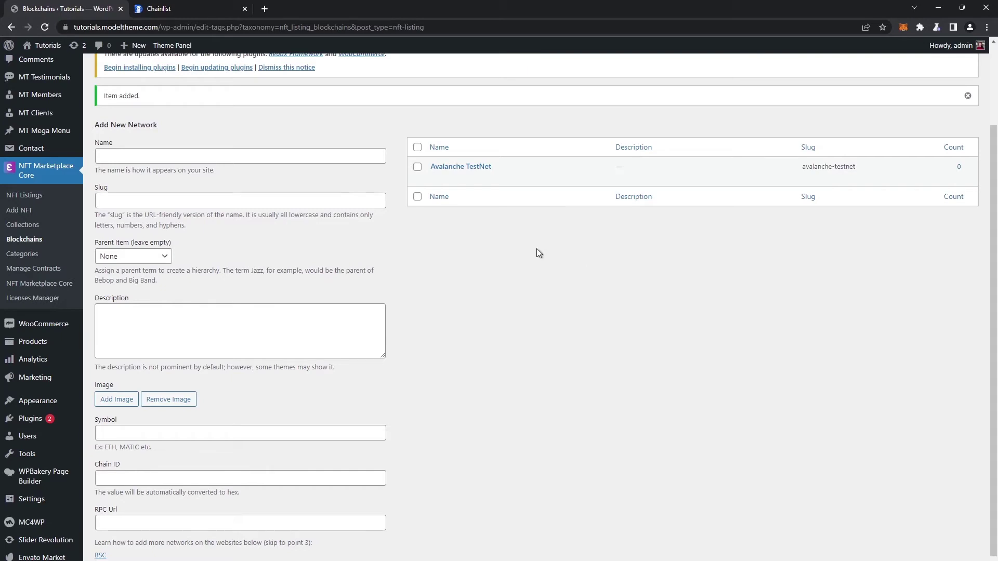
mouse_move(485, 186)
left_click(49, 271)
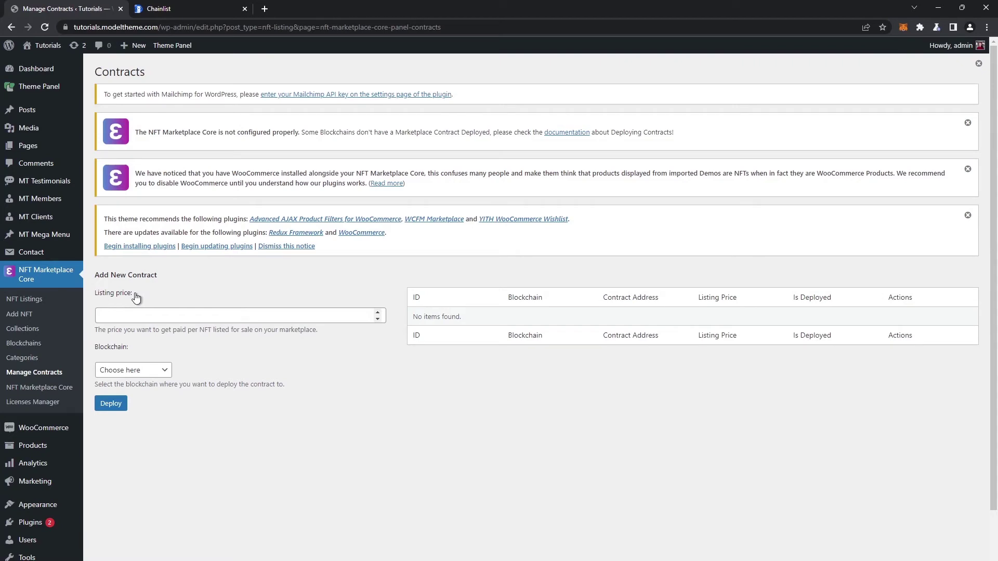
- Enter a 0.001 listing price and choose Avalanche TestNet as the new contract's blockchain
left_click_drag(138, 294, 96, 296)
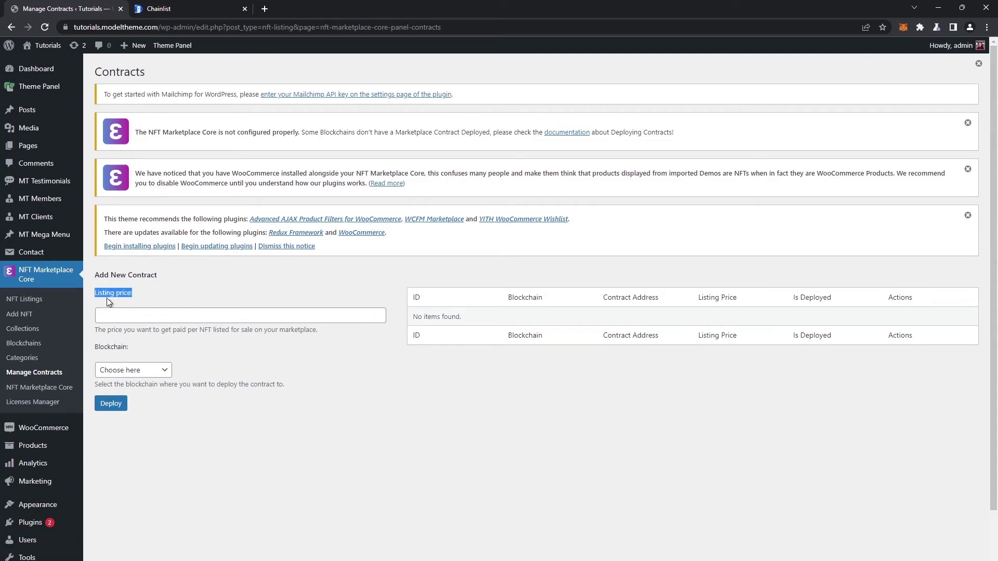
left_click(120, 318)
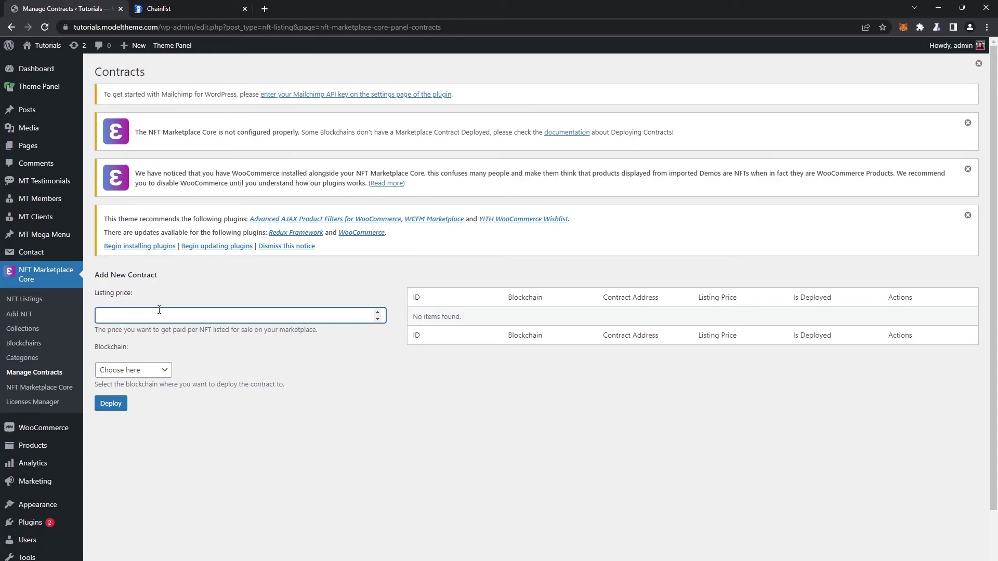
type("0.001")
left_click(133, 368)
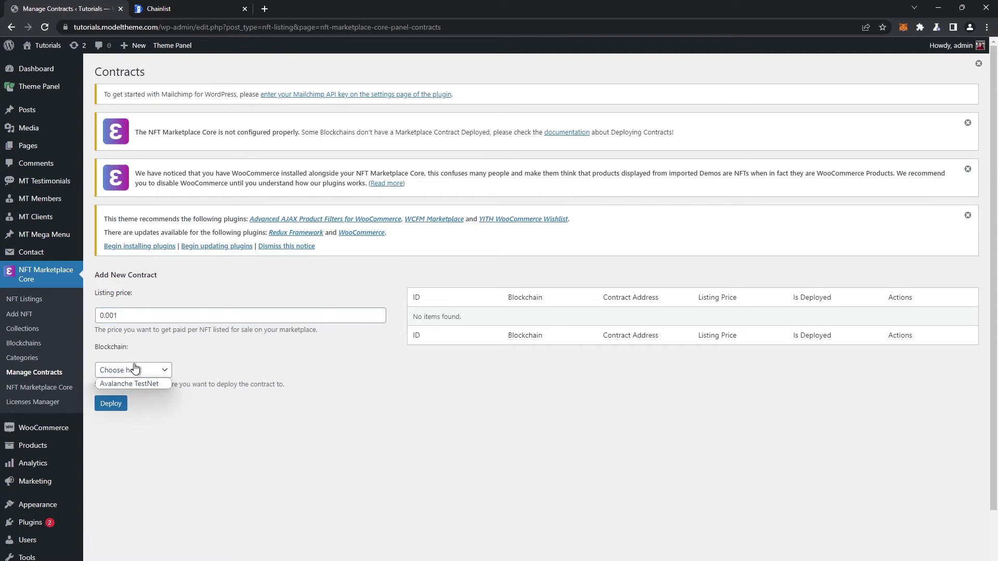
left_click(130, 381)
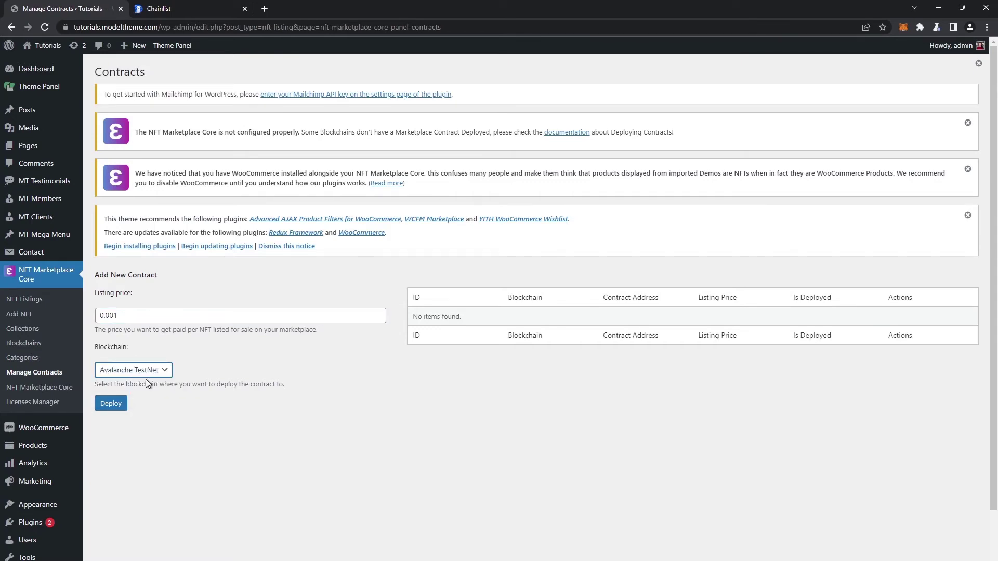
- Deploy the contract, connecting the first MetaMask account and confirming with the updated gas fee
left_click(110, 404)
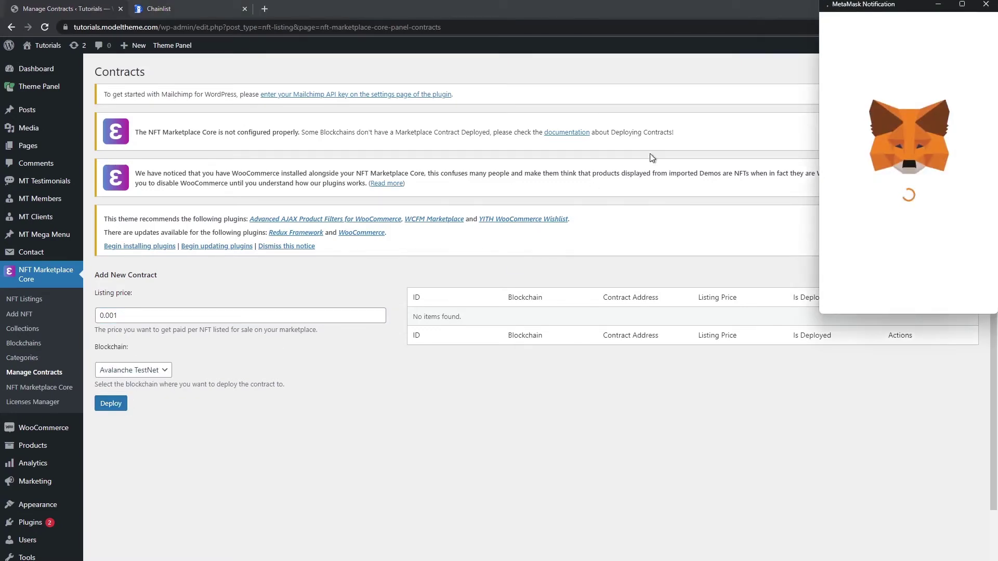
left_click_drag(850, 6, 484, 110)
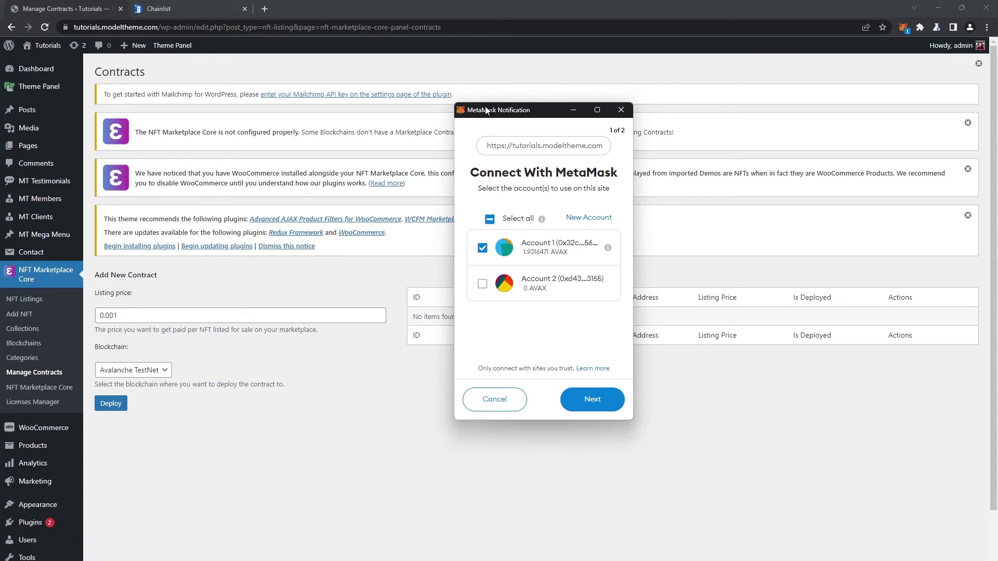
left_click(596, 401)
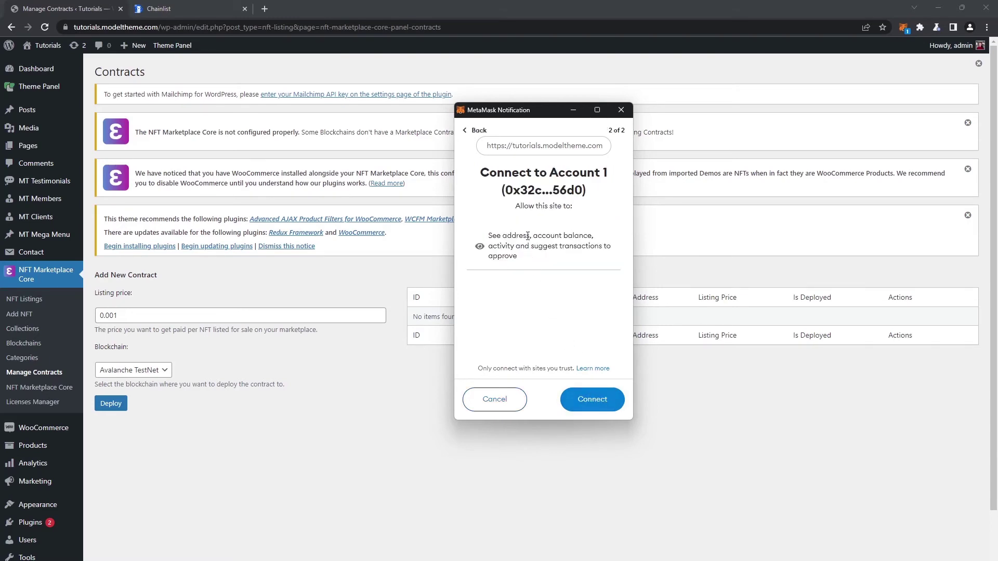
left_click_drag(491, 238, 587, 232)
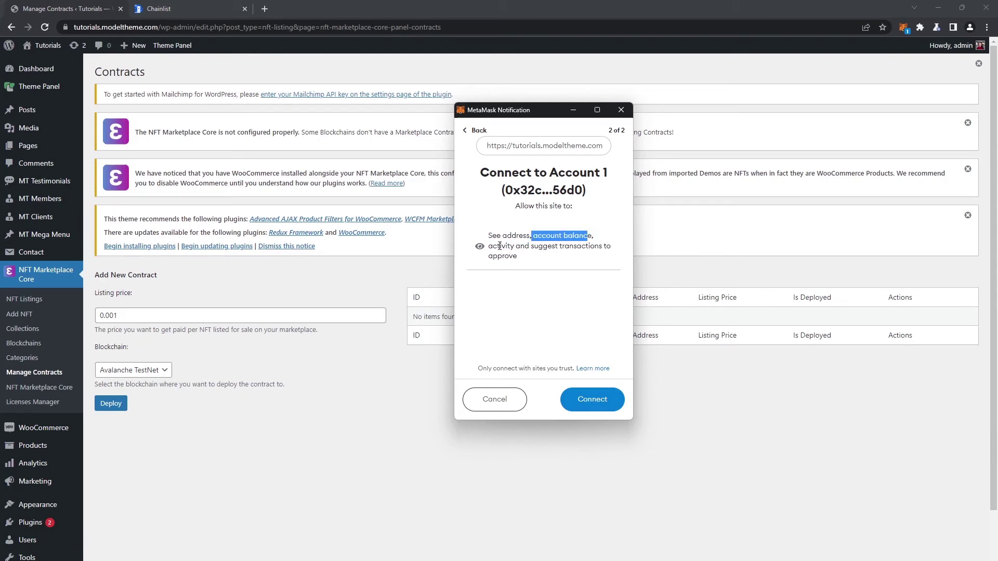
left_click_drag(488, 246, 544, 258)
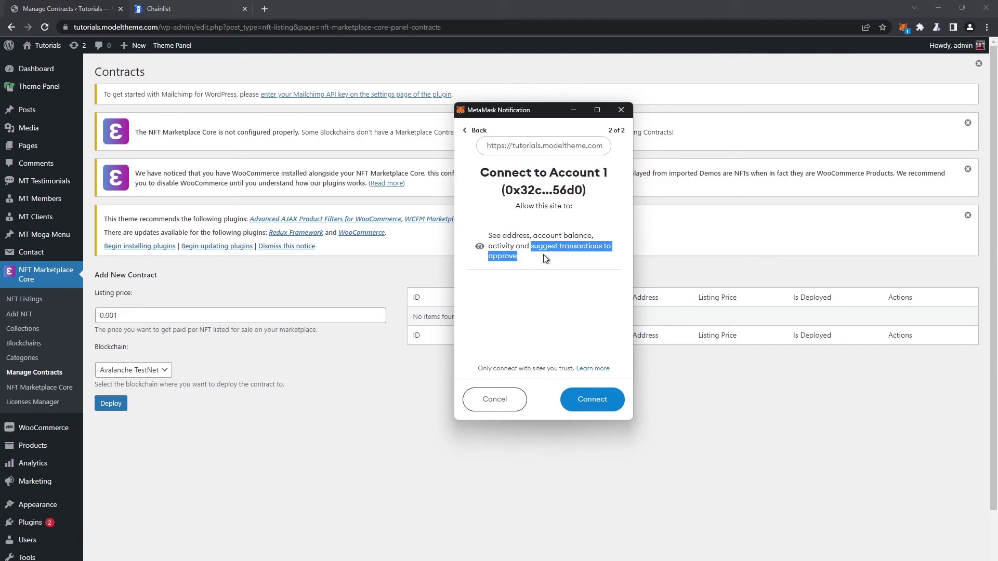
left_click(590, 401)
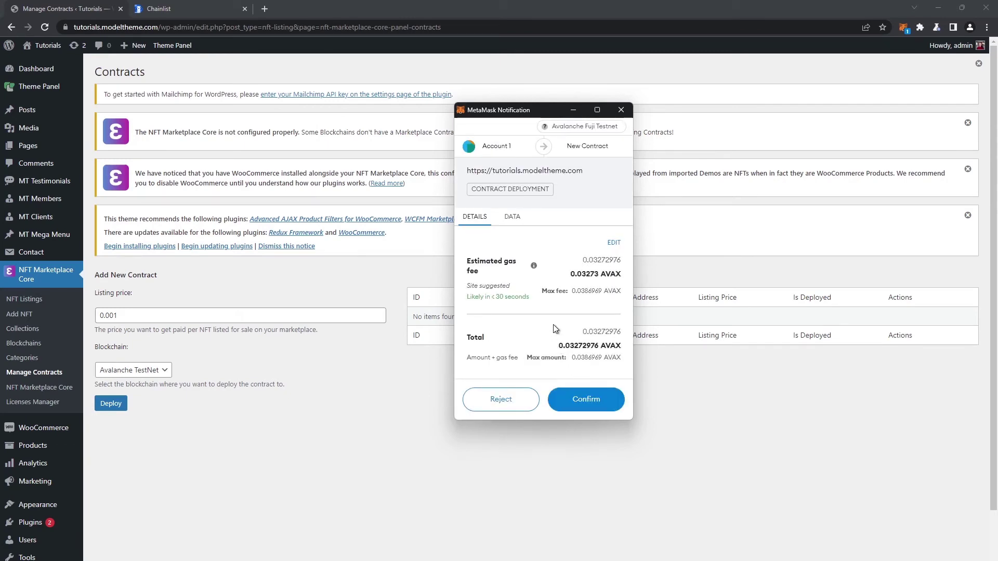
left_click_drag(471, 189, 546, 191)
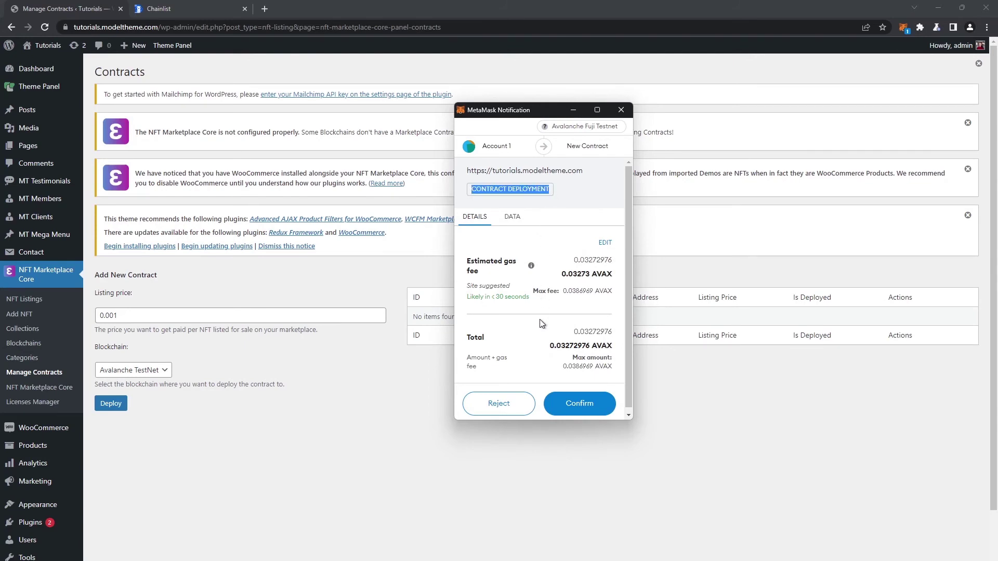
left_click(581, 406)
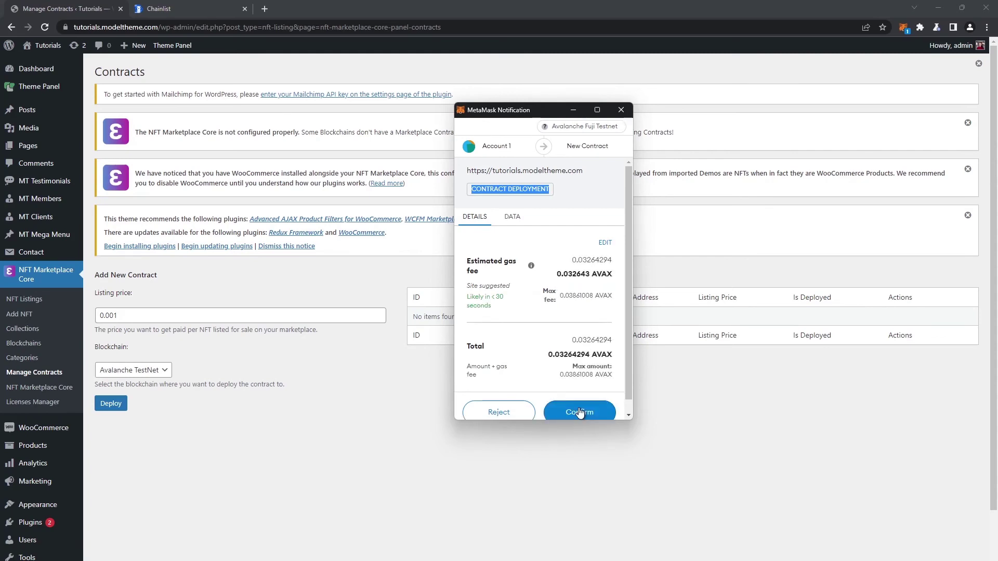
left_click(579, 411)
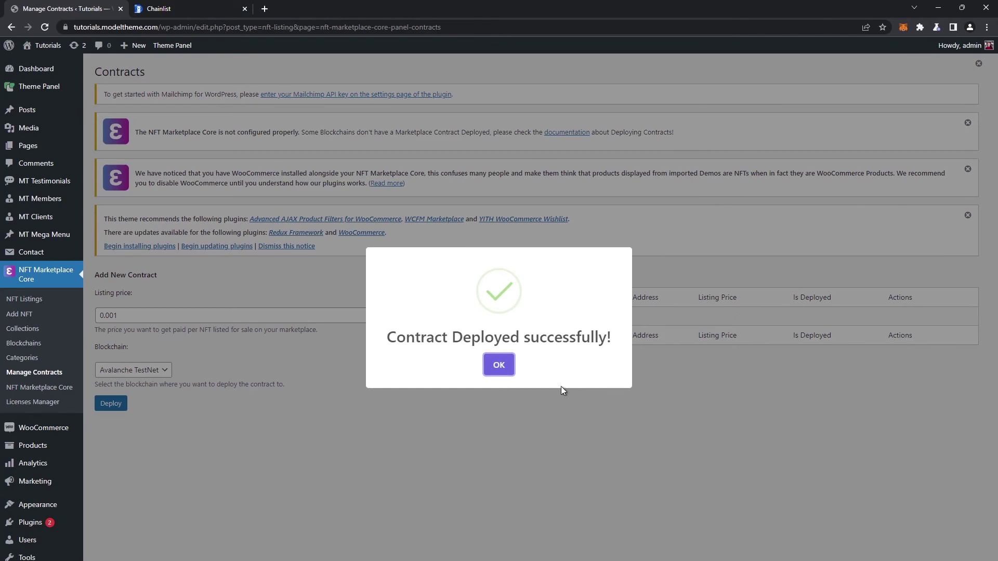
- Dismiss the success message and check MetaMask Activity for the Contract Deployment transaction
left_click(501, 368)
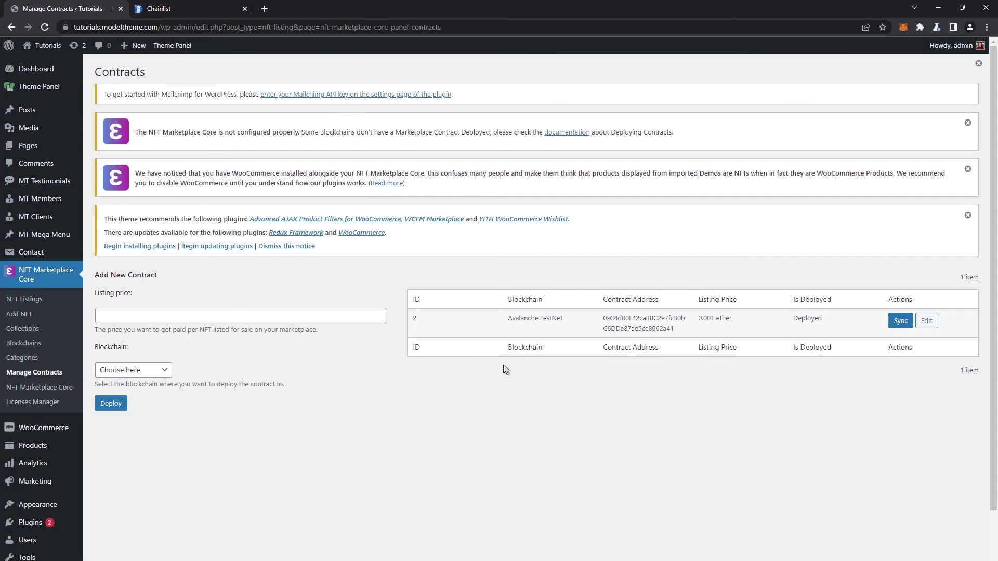
left_click(902, 29)
left_click(862, 227)
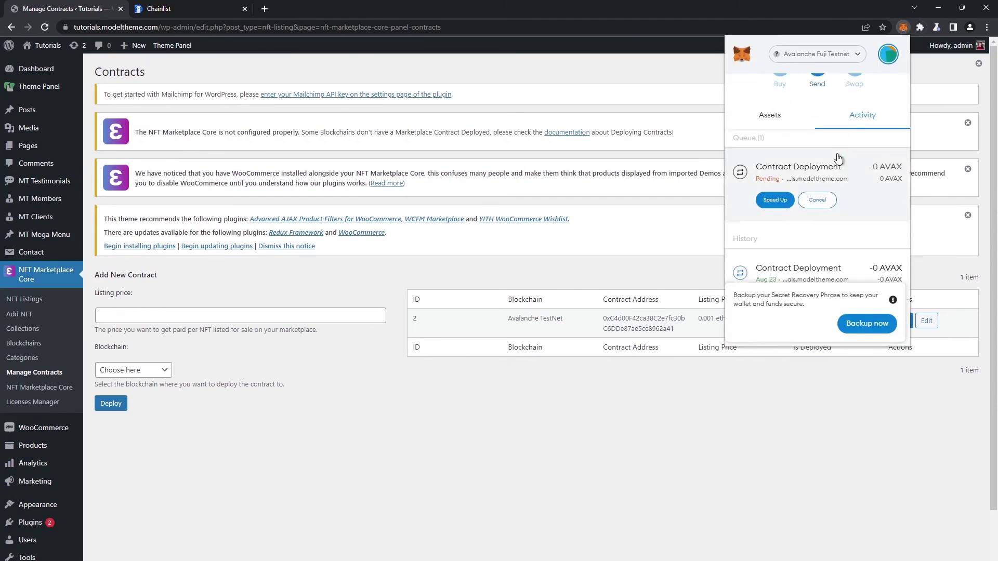
scroll(822, 166, "down", 2)
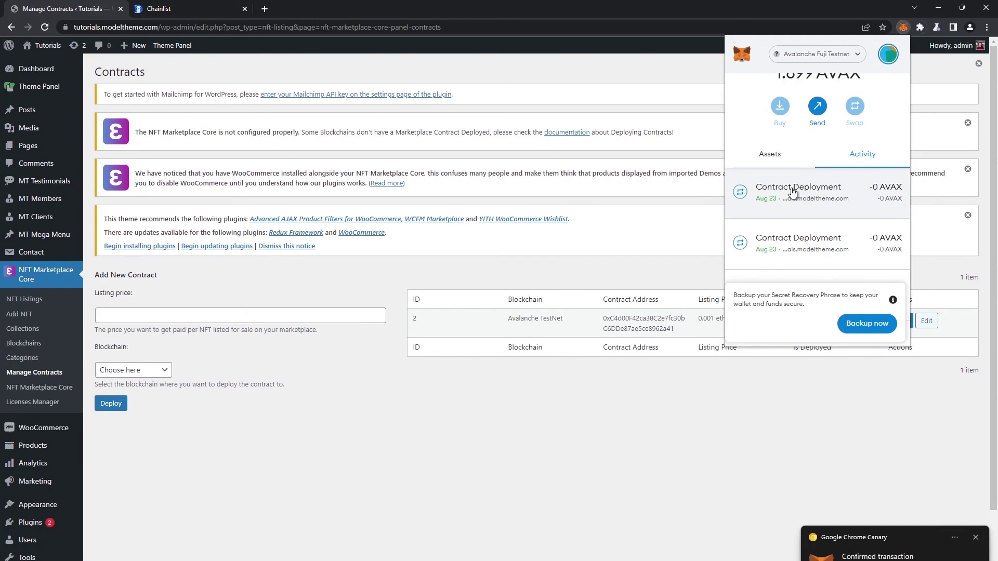
left_click(614, 318)
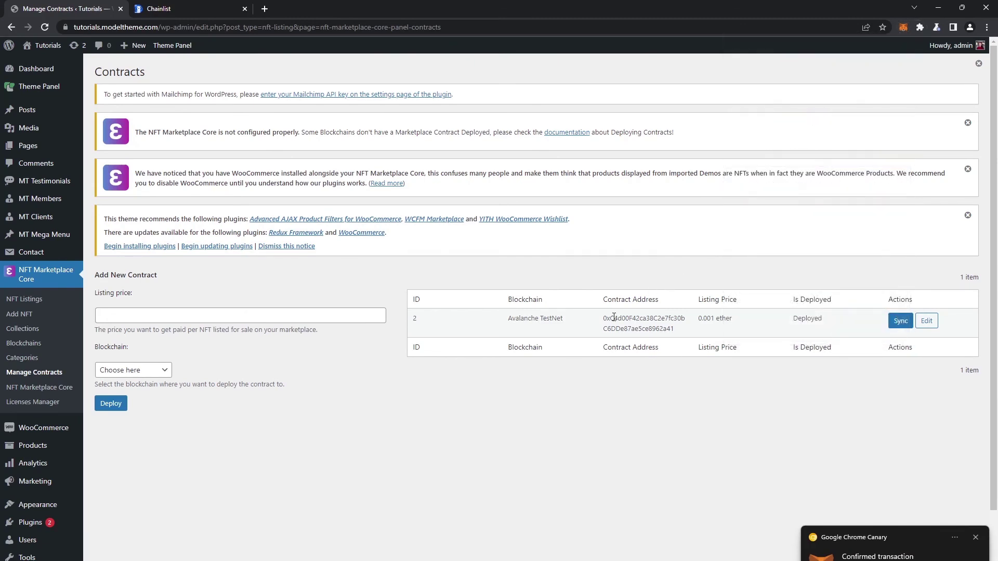